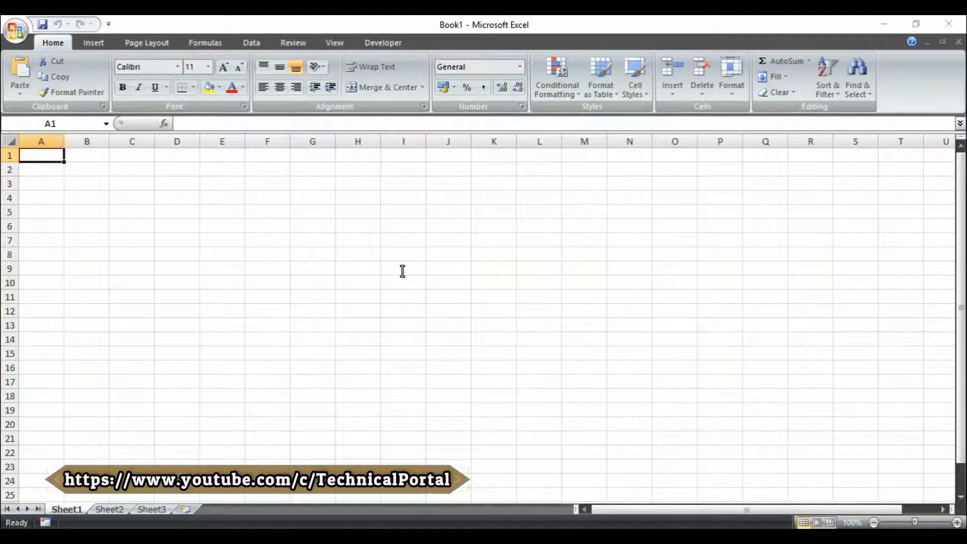
Step: Launch the On-Screen Keyboard, and open the recent workbook "27 Round a number up to nearest" in Excel
key("super")
type("osk")
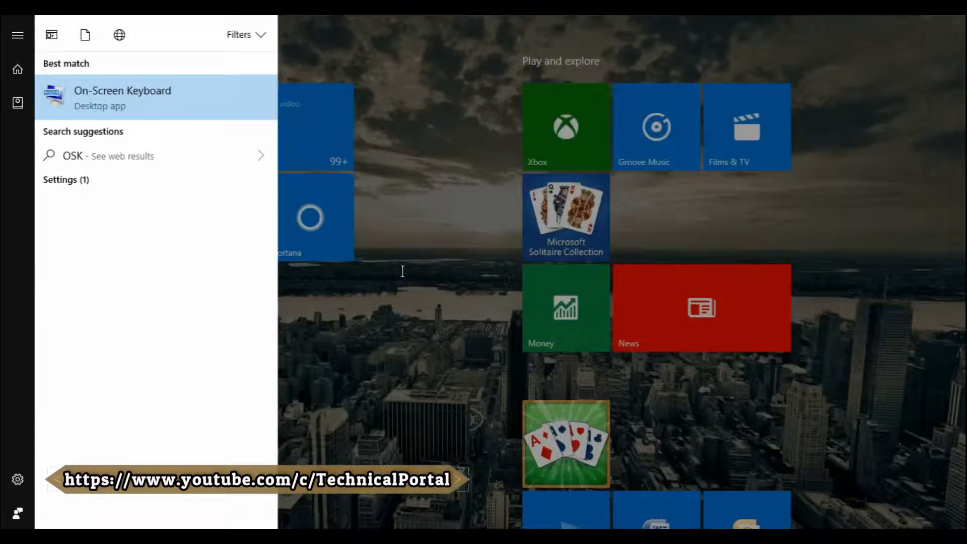
key("Return")
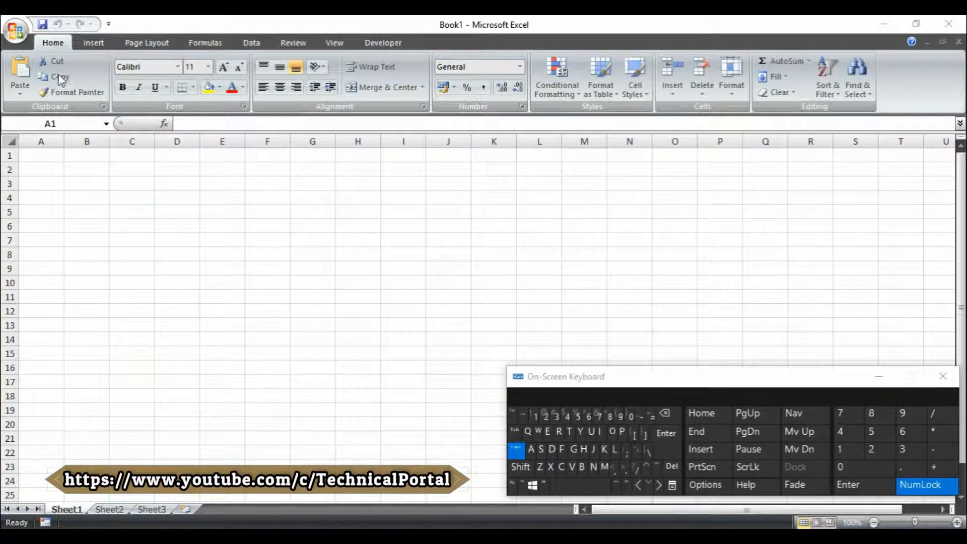
left_click(16, 30)
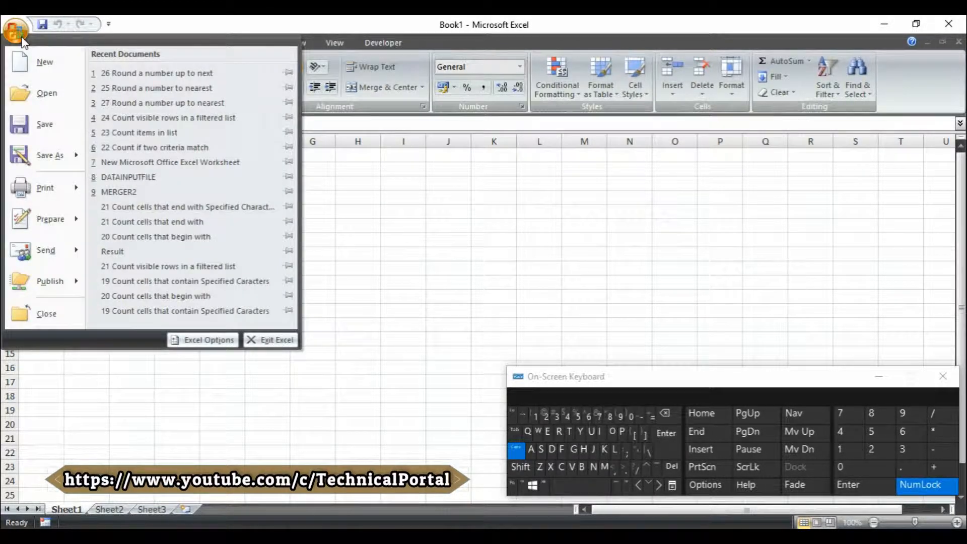
left_click(141, 103)
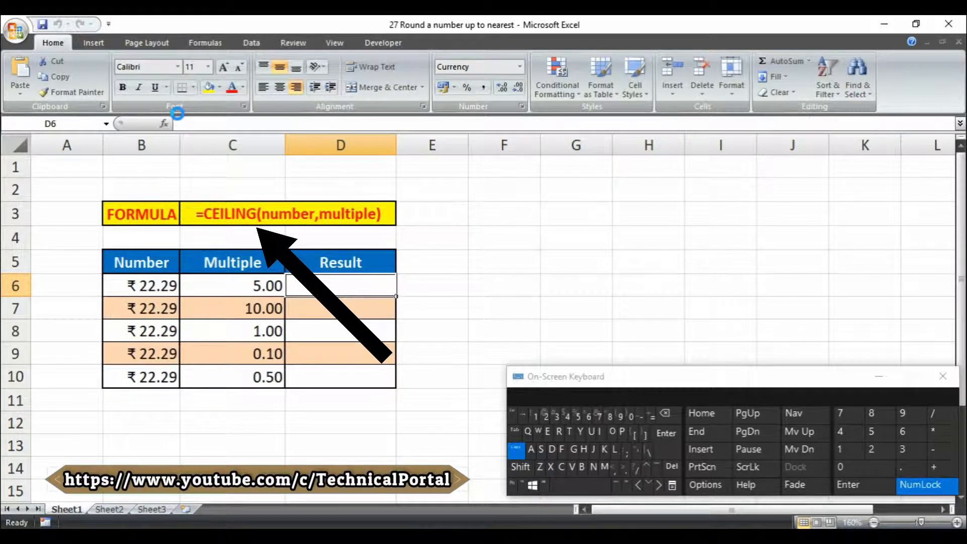
Step: Enter the formula =CEILING(B6,C6) in the first Result cell, D6, keeping that cell selected
left_click(163, 124)
type("CE")
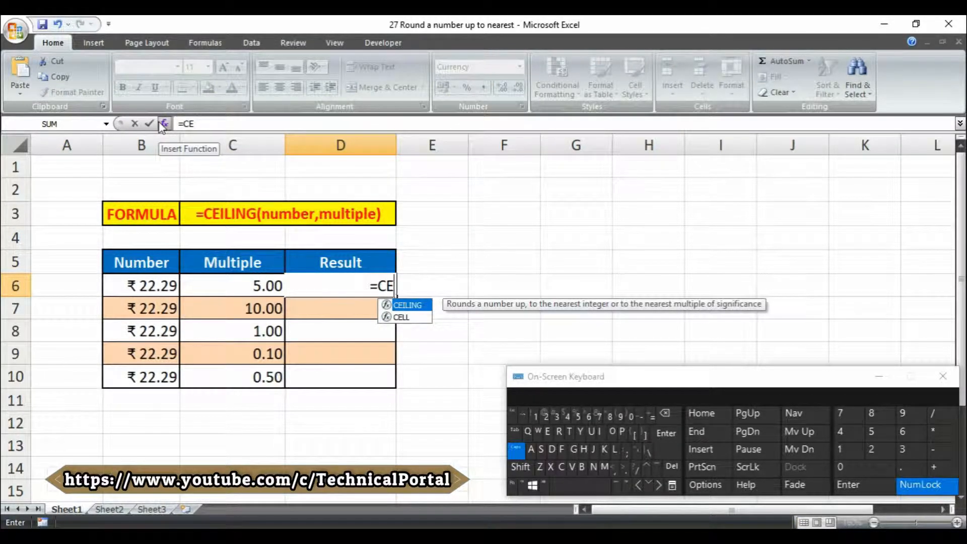
type("ILING")
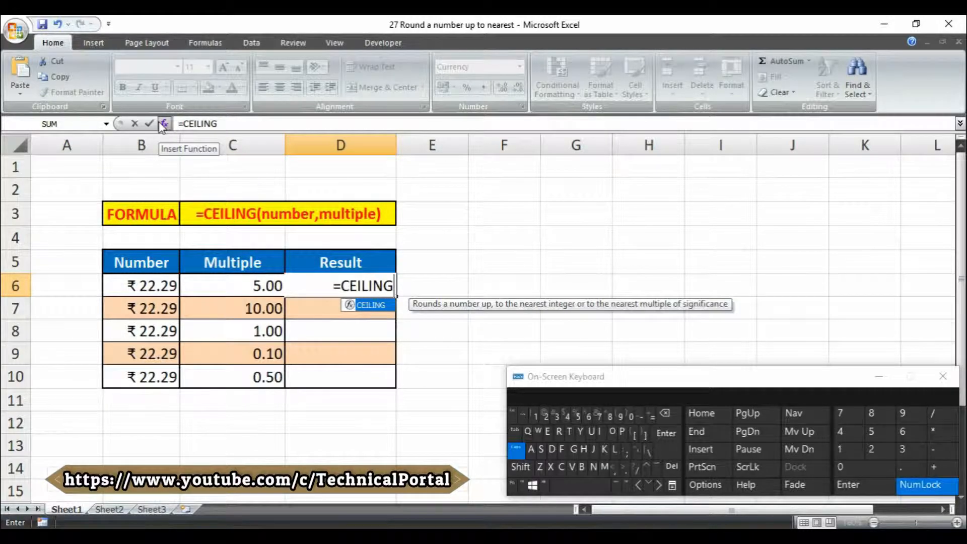
type("(")
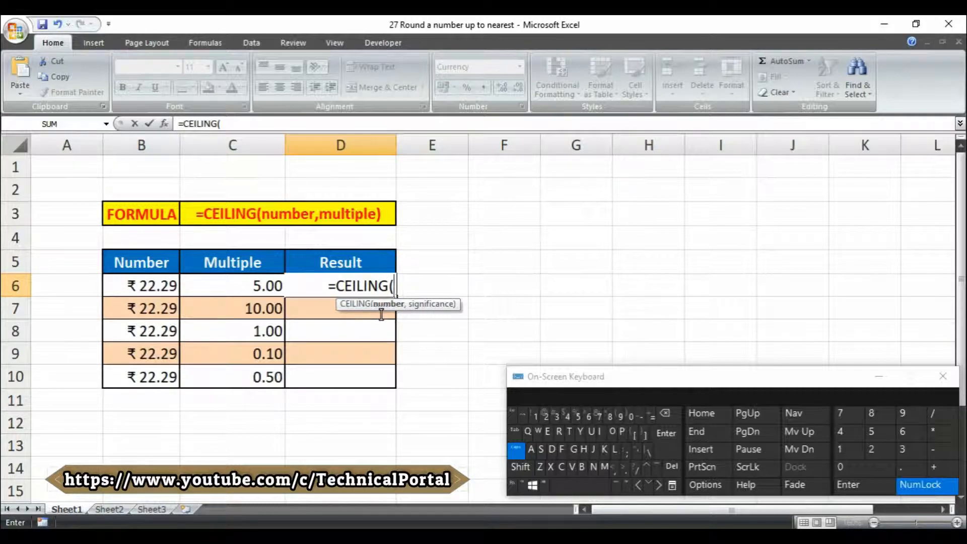
left_click(157, 287)
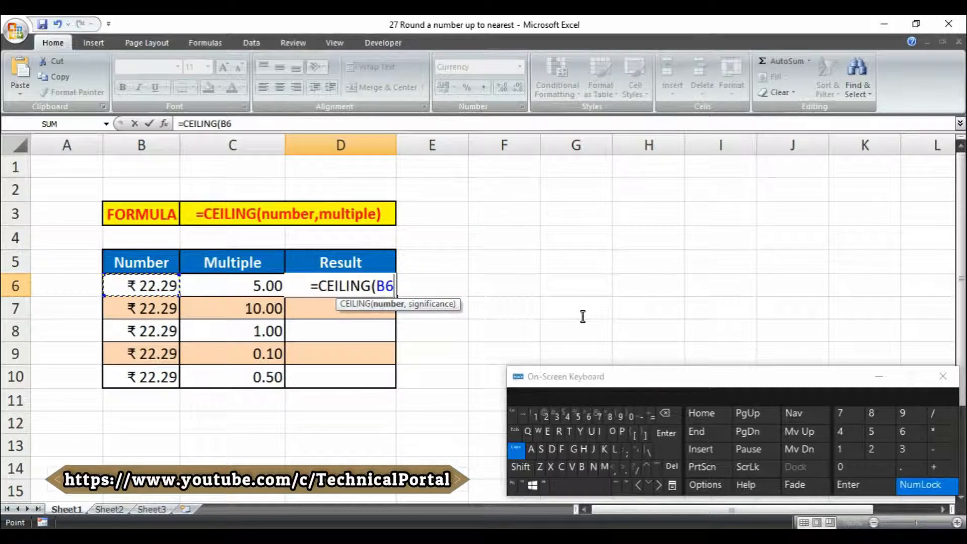
type(",")
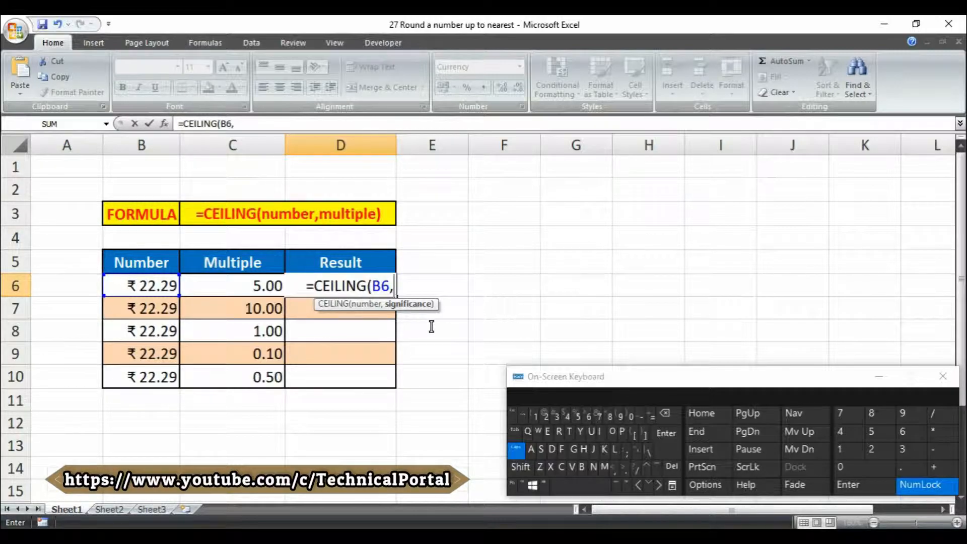
type("5")
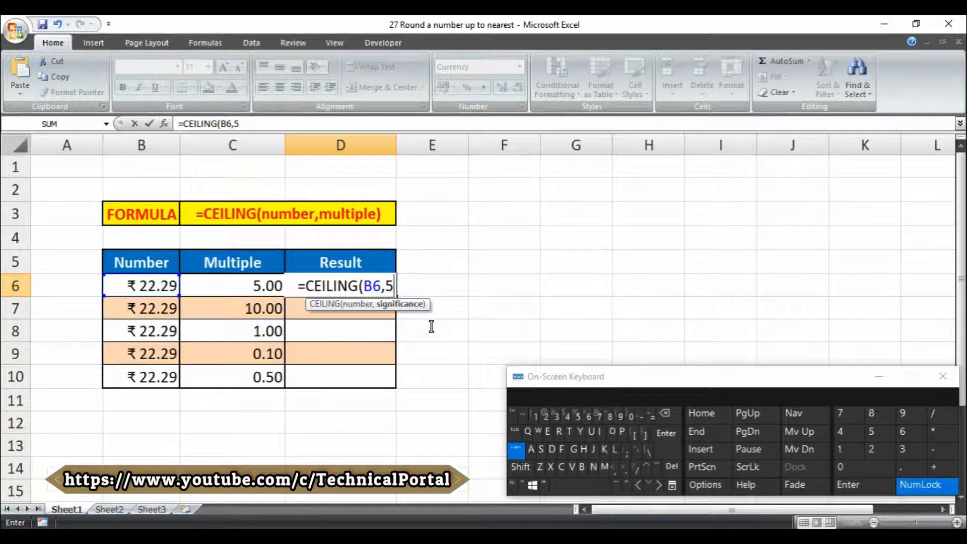
key("BackSpace")
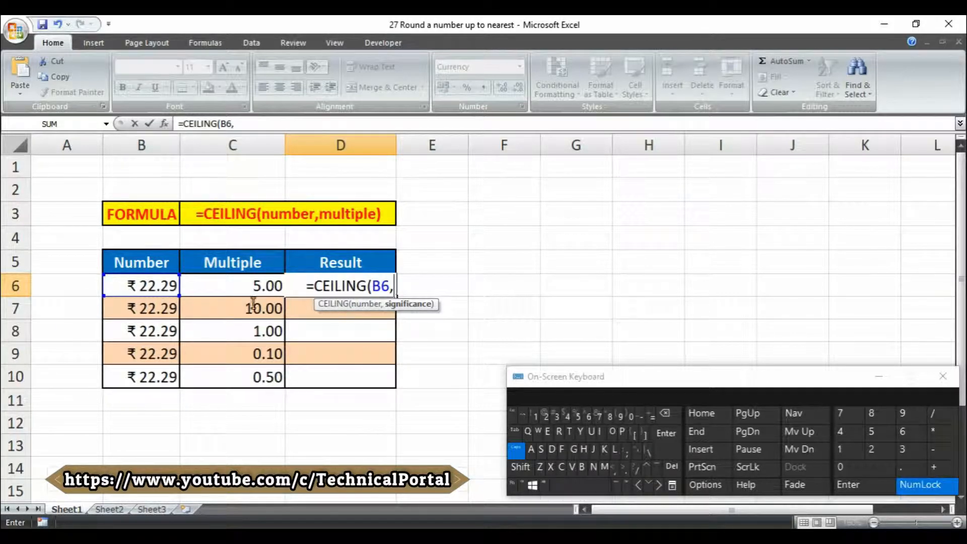
left_click(228, 285)
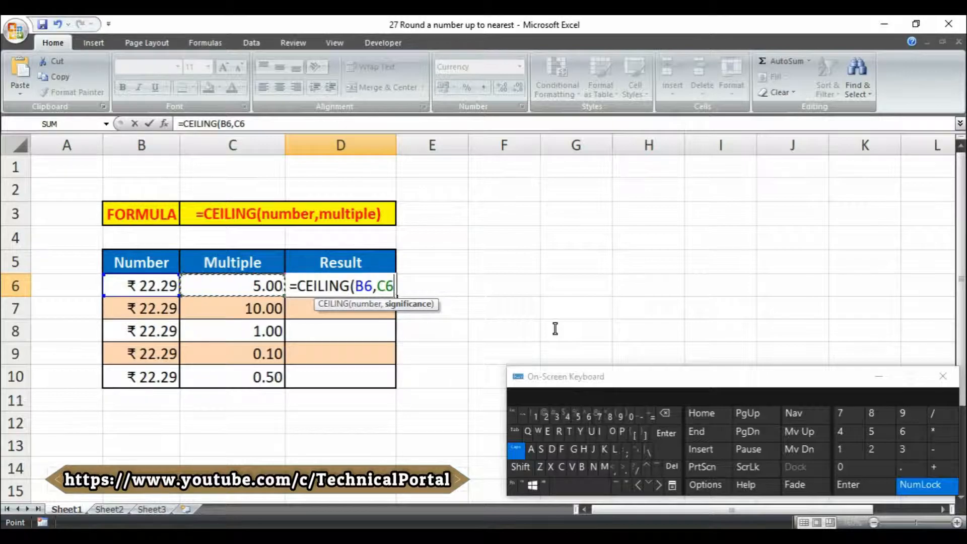
key("shift")
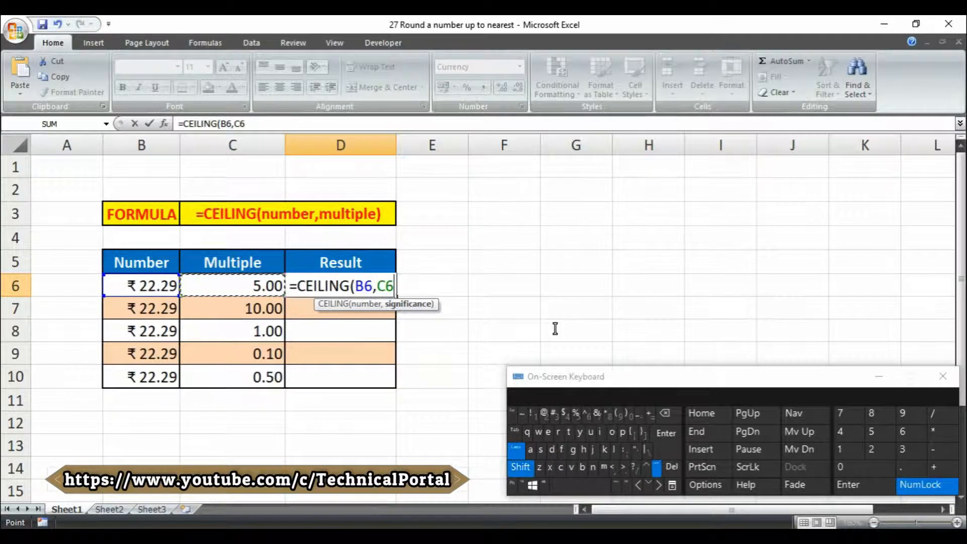
type(")")
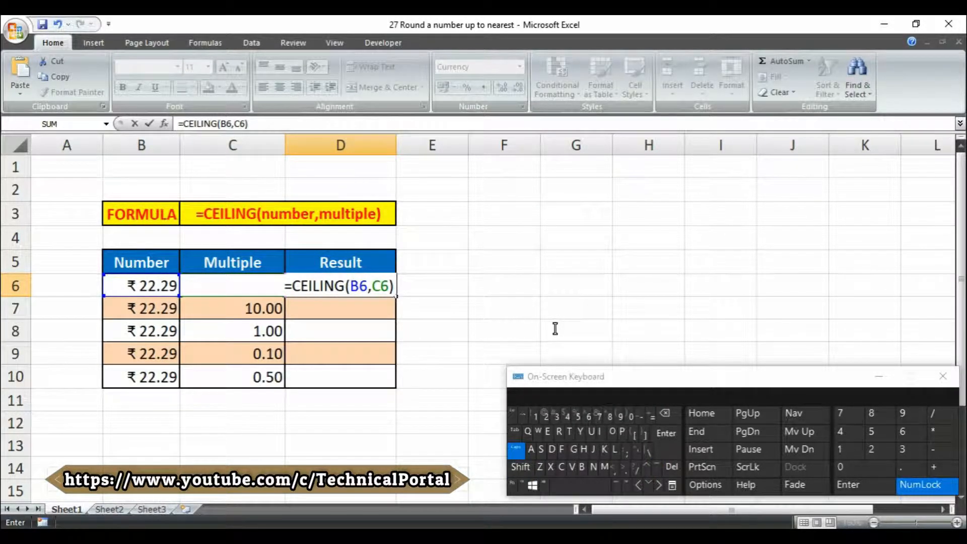
key("ctrl+Return")
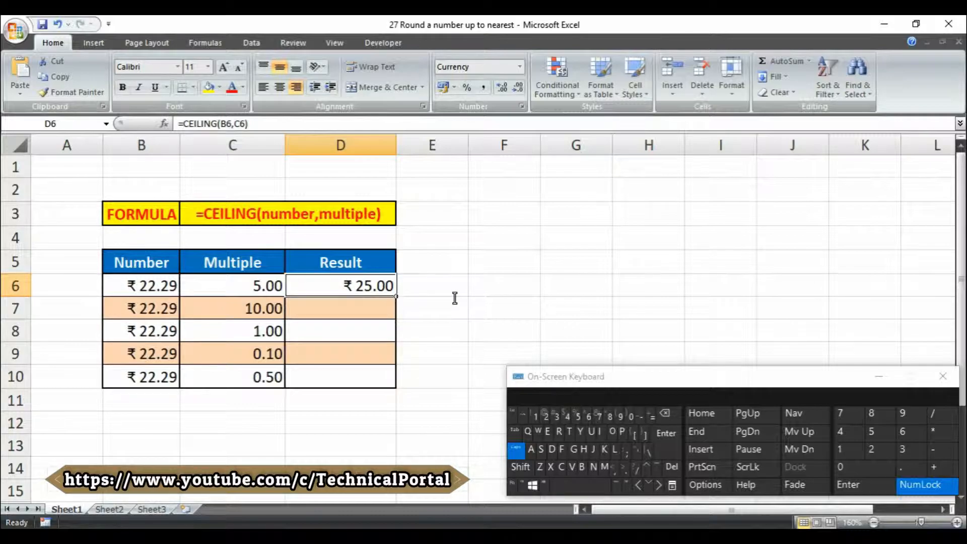
Step: Fill the D6 formula down to D7 and check the copied formula against its multiple in C7
left_click_drag(397, 298, 392, 317)
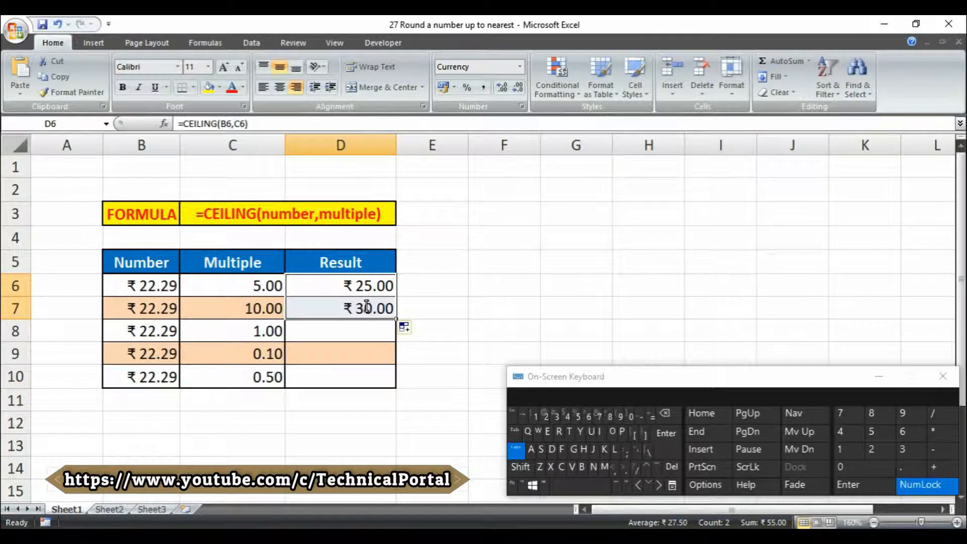
left_click(347, 309)
left_click(263, 309)
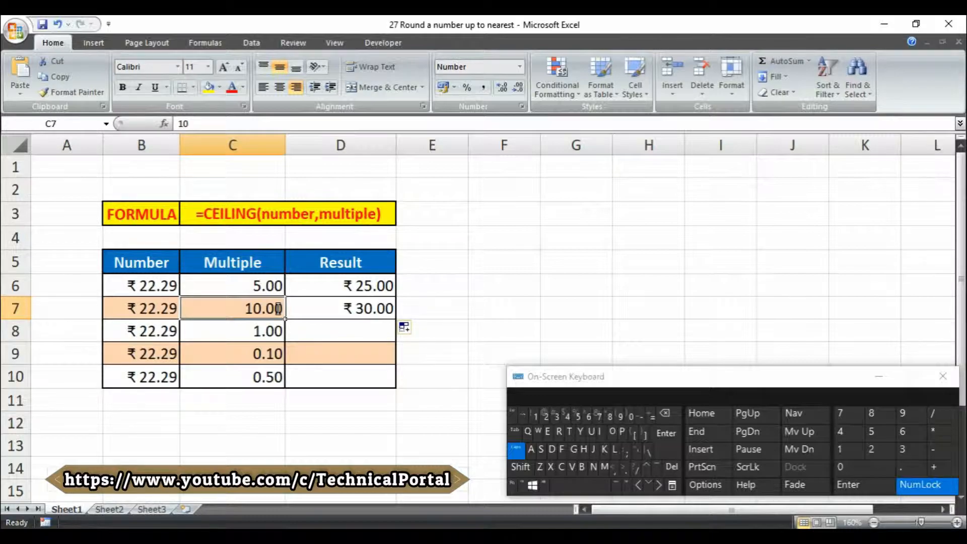
left_click(350, 312)
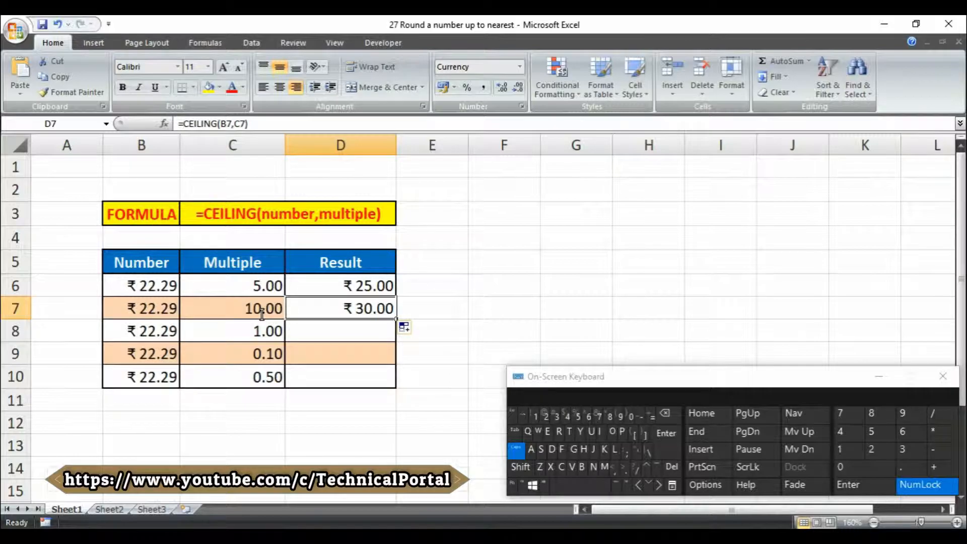
Step: Enter the formula =CEILING(B8,C8) in D8 and fill it down through D10
left_click(320, 333)
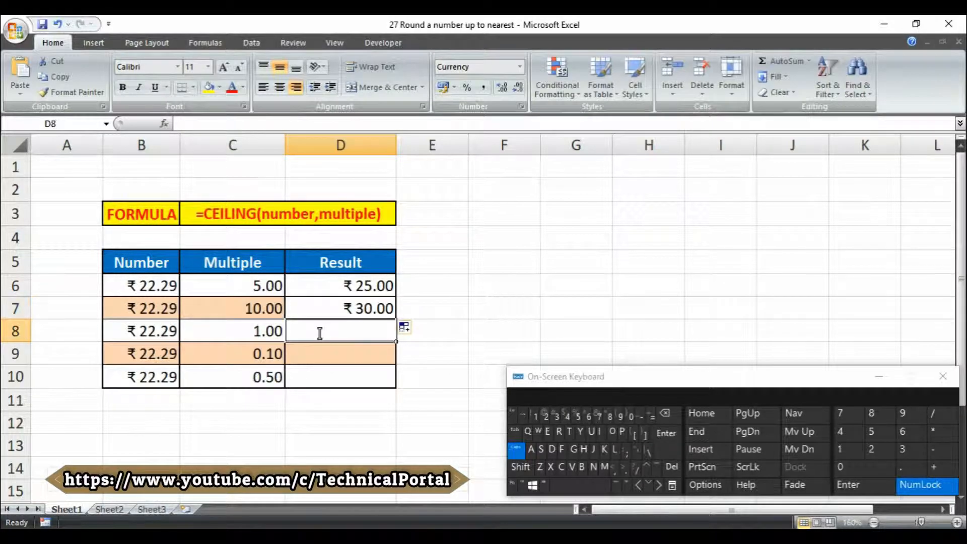
type("=")
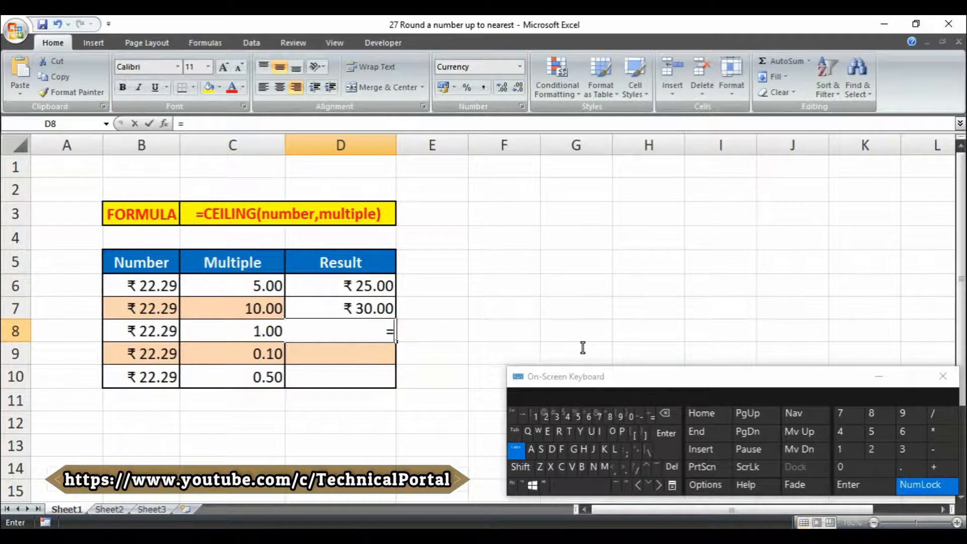
type("CEI")
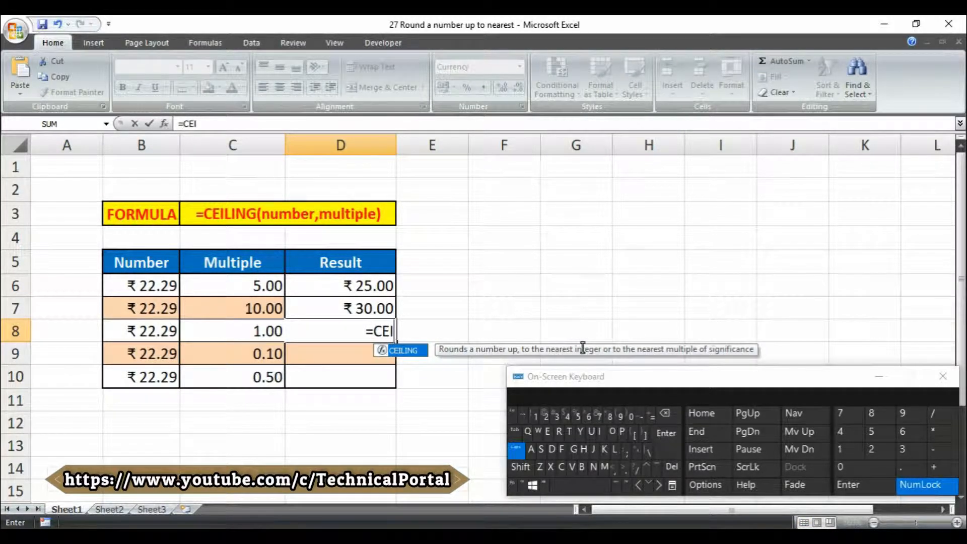
key("Tab")
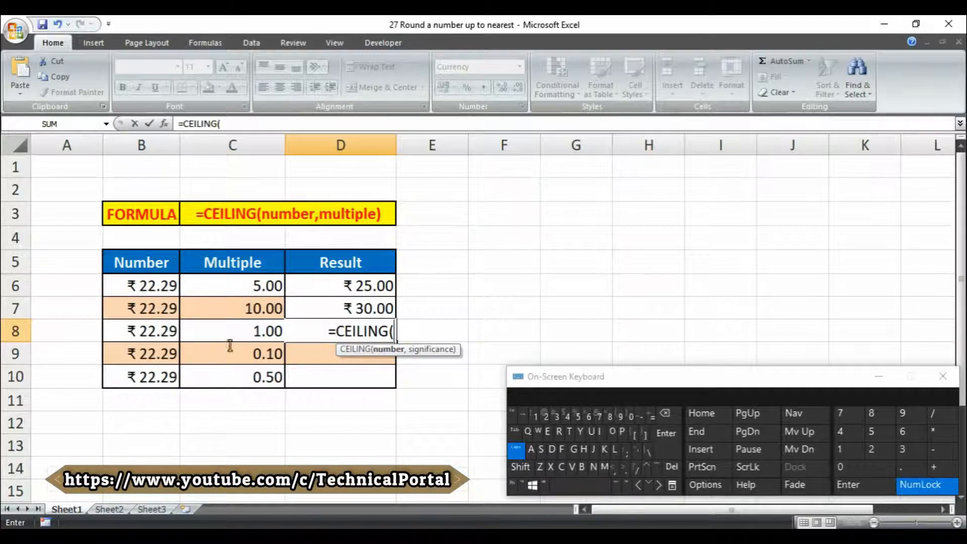
left_click(160, 330)
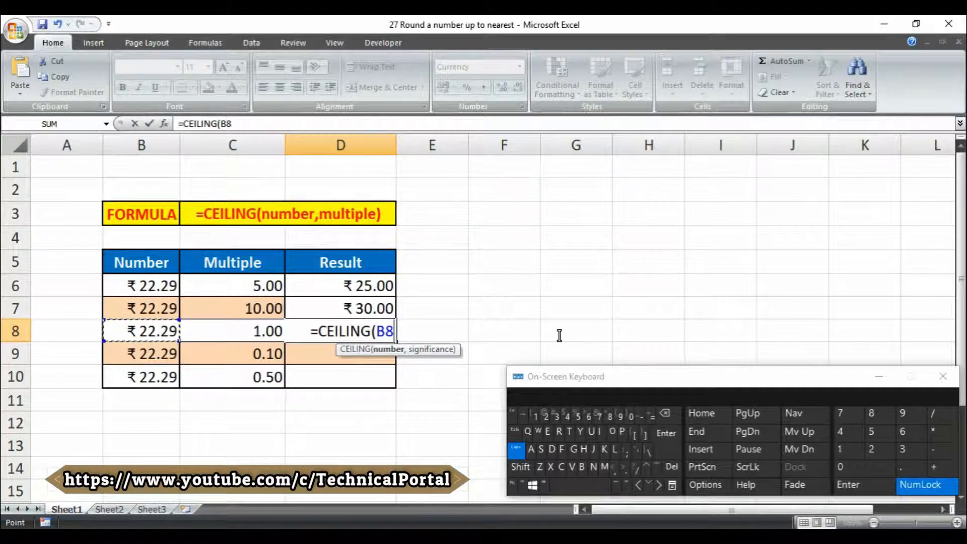
type(",")
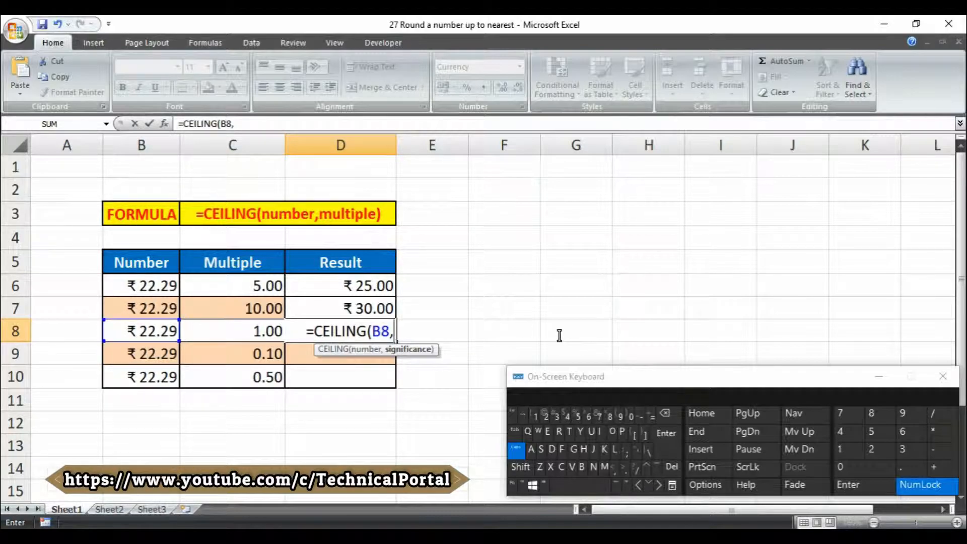
left_click(225, 333)
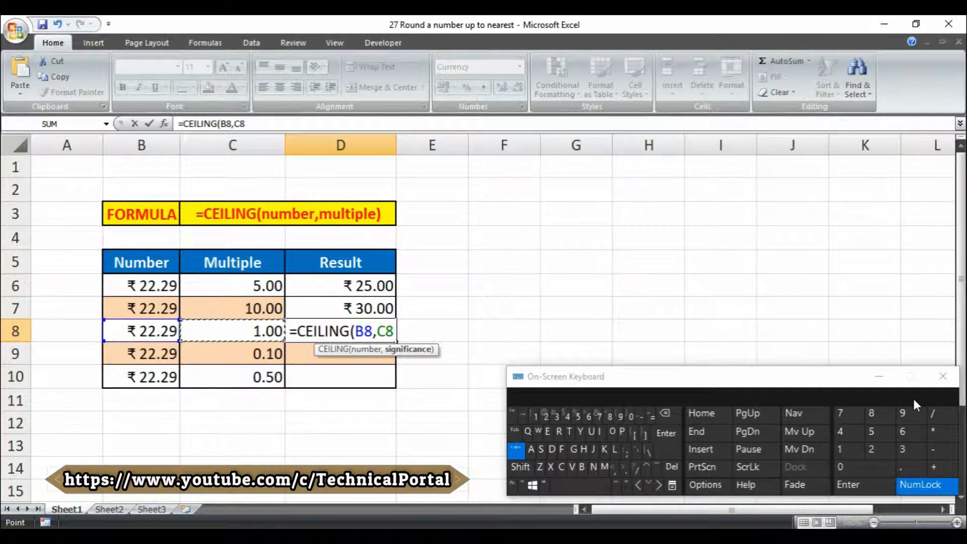
type(")")
key("Return")
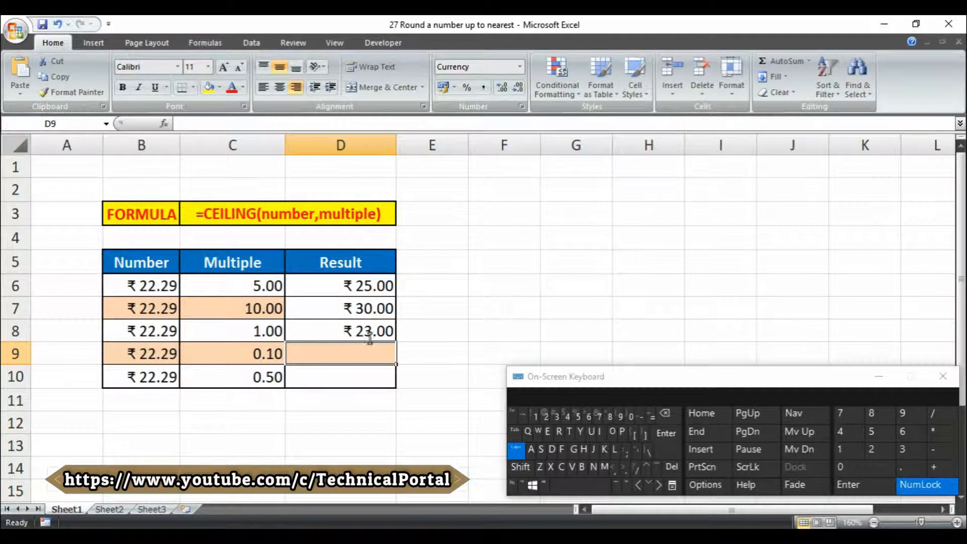
left_click(327, 330)
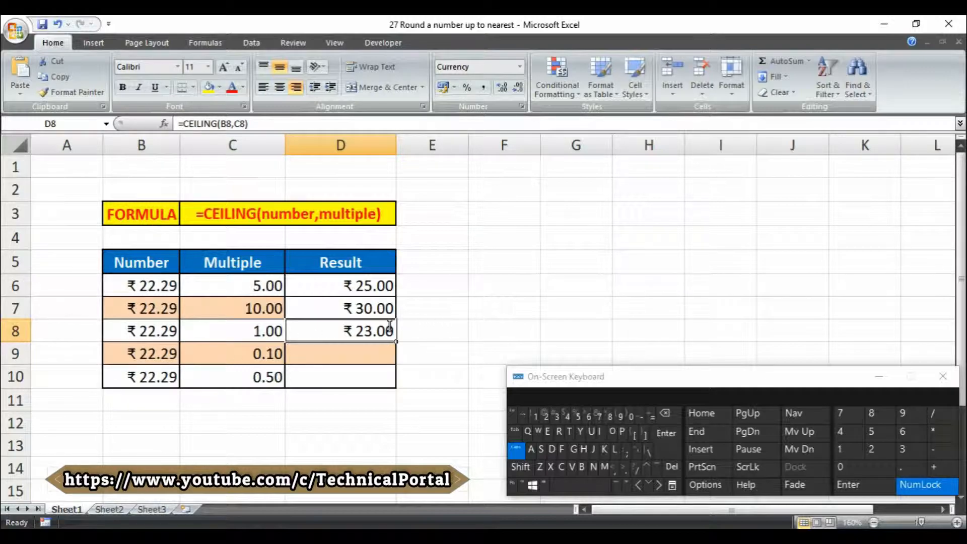
left_click_drag(396, 341, 396, 379)
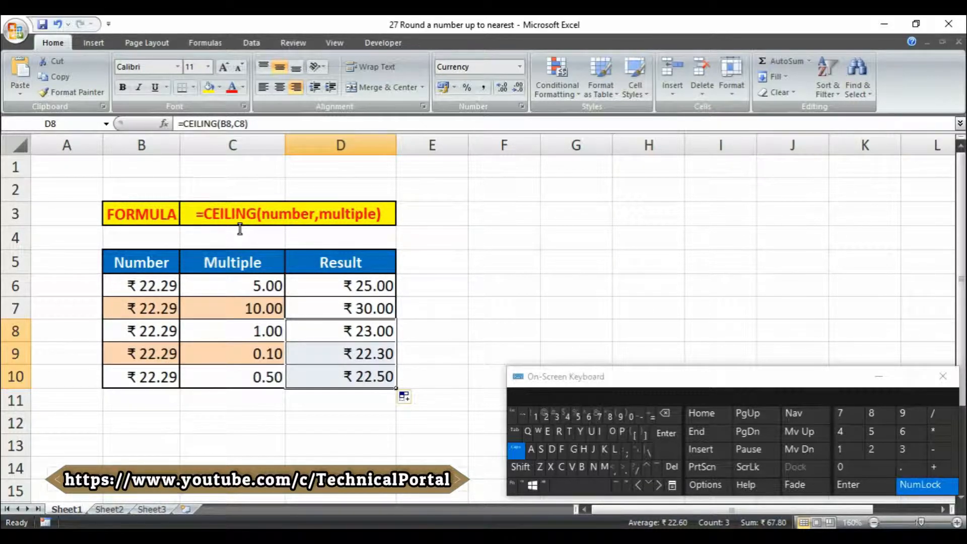
Step: Review the number, multiple and CEILING result in row 6, and the result formula in D8
left_click(139, 287)
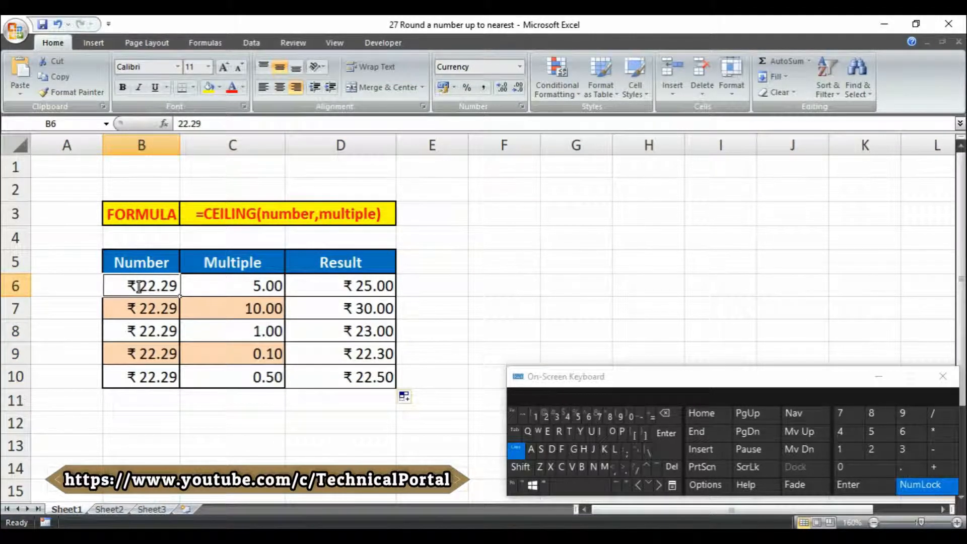
left_click(245, 286)
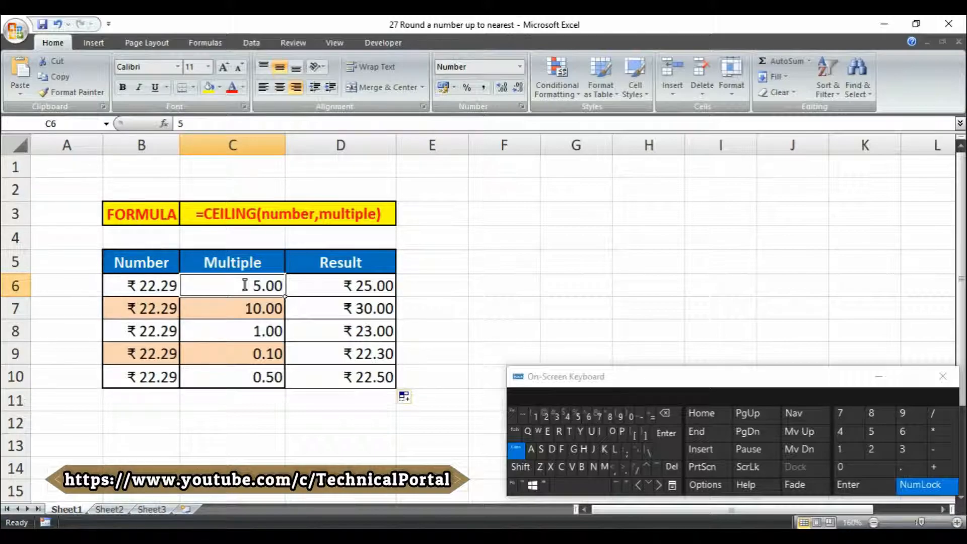
left_click(347, 287)
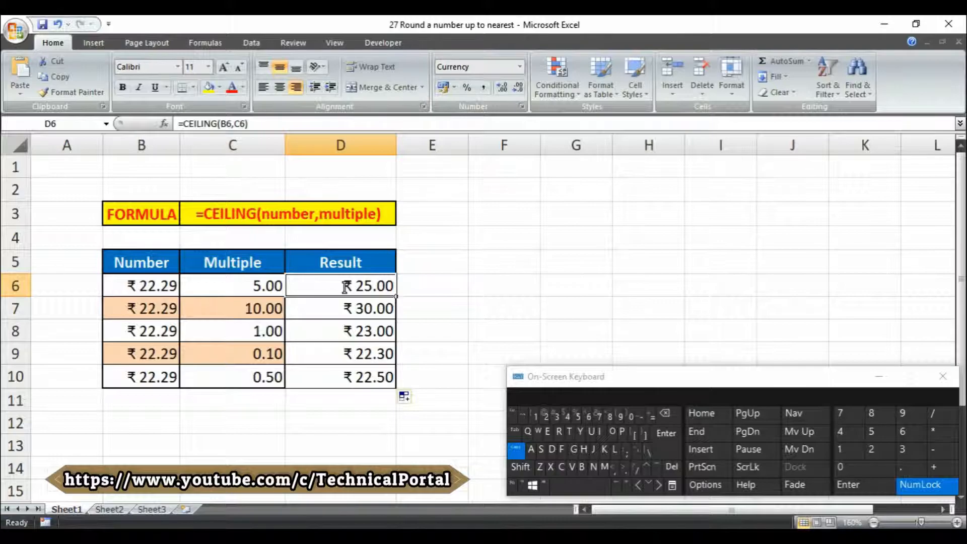
left_click(157, 283)
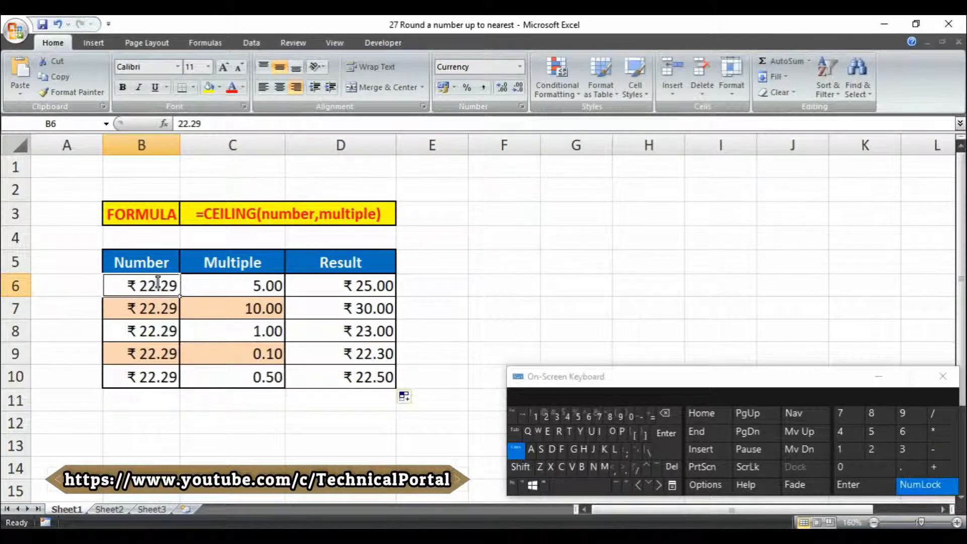
left_click(339, 285)
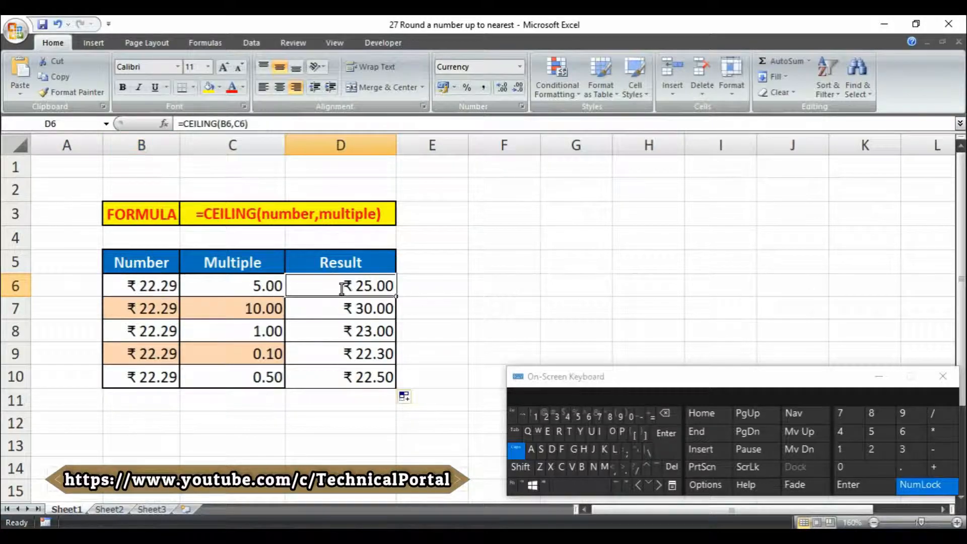
left_click(326, 331)
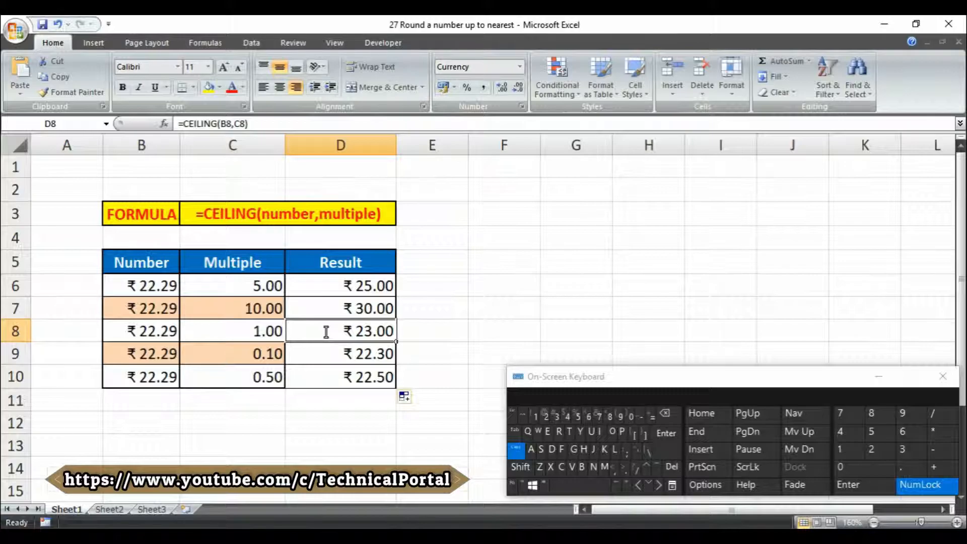